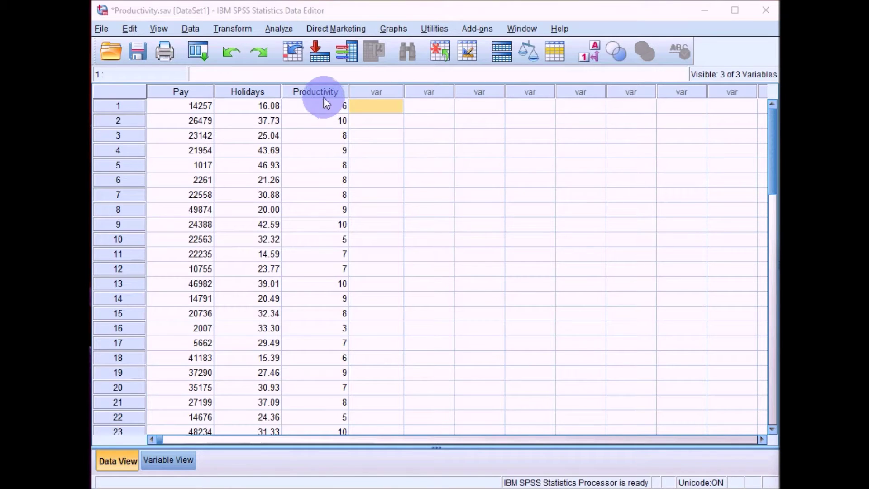
Start a new chart from Graphs > Chart Builder, accepting the notice.
left_click(397, 29)
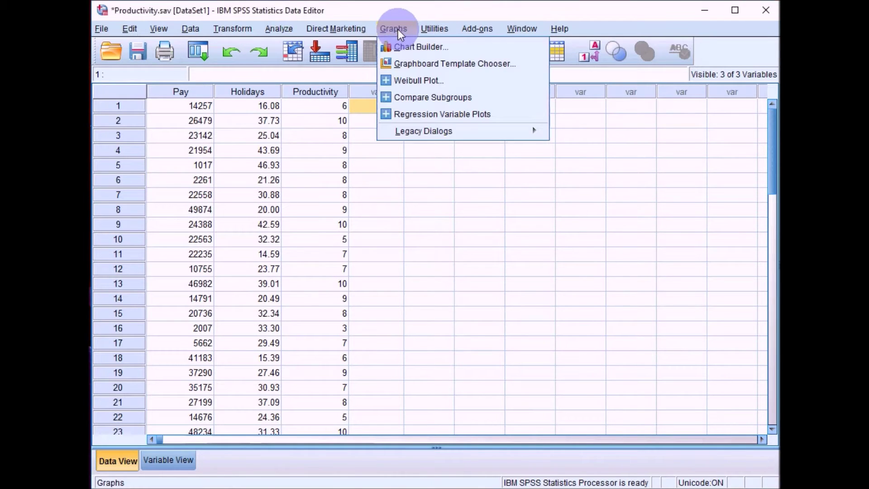
left_click(413, 47)
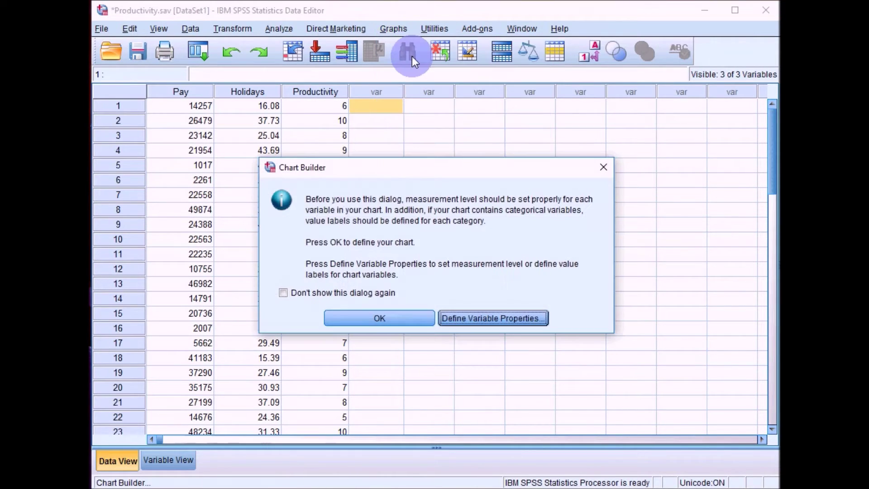
left_click(377, 318)
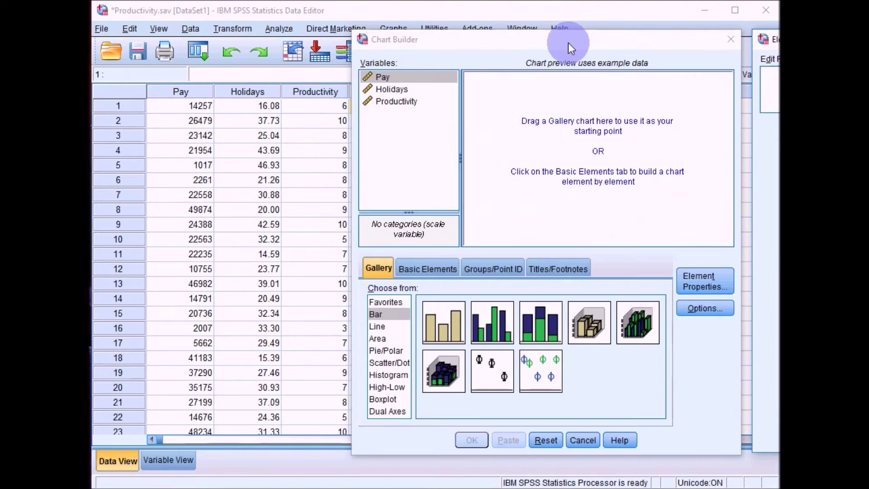
Place Chart Builder and Element Properties side by side and show the Scatter/Dot gallery.
left_click_drag(568, 43, 328, 17)
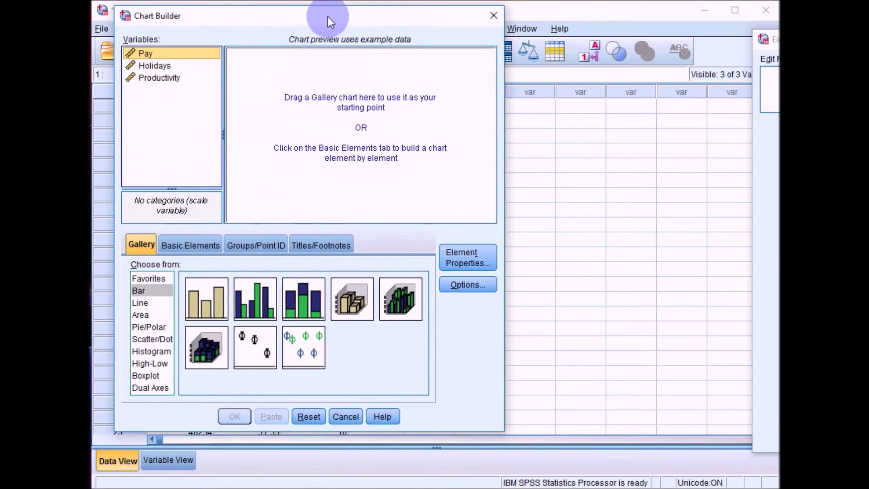
left_click(467, 257)
left_click_drag(611, 66, 607, 17)
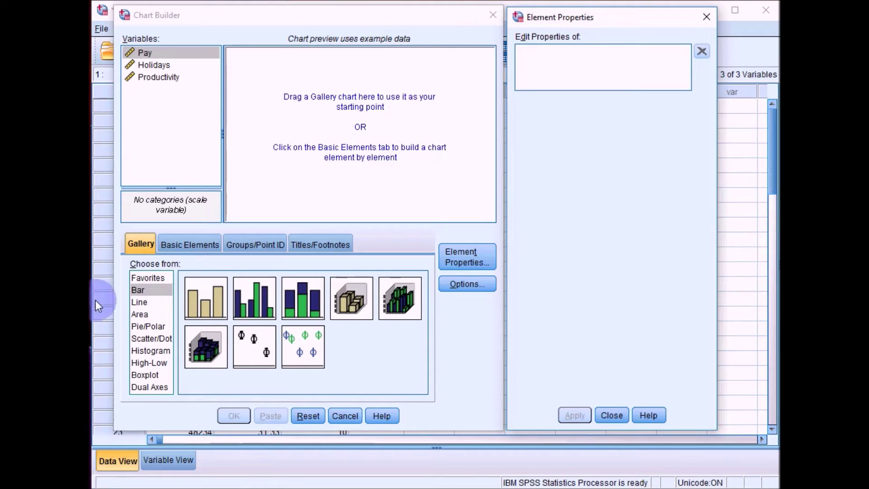
left_click(144, 338)
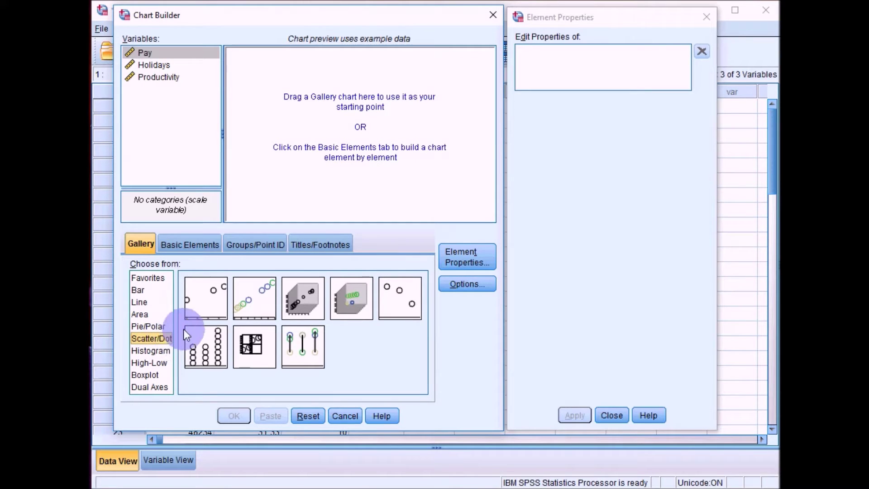
Create a Simple Scatter chart with Pay on the X-axis and Productivity on the Y-axis.
left_click(208, 305)
left_click_drag(208, 304, 370, 154)
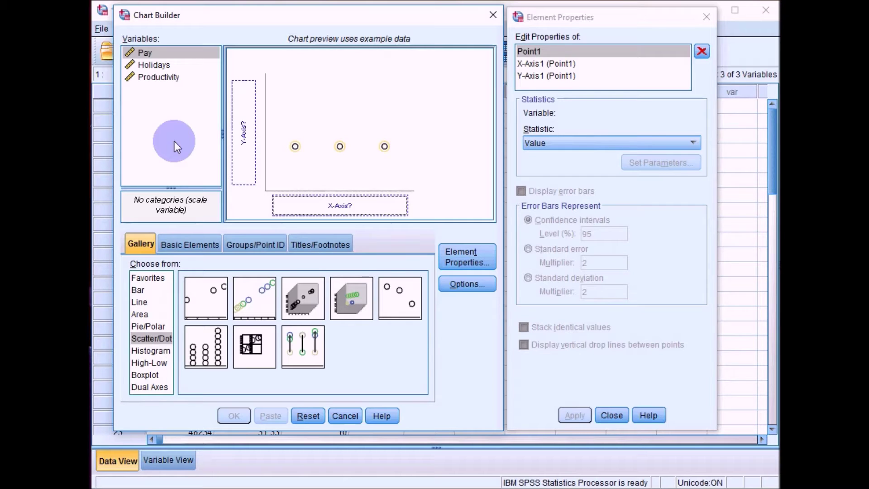
left_click(143, 53)
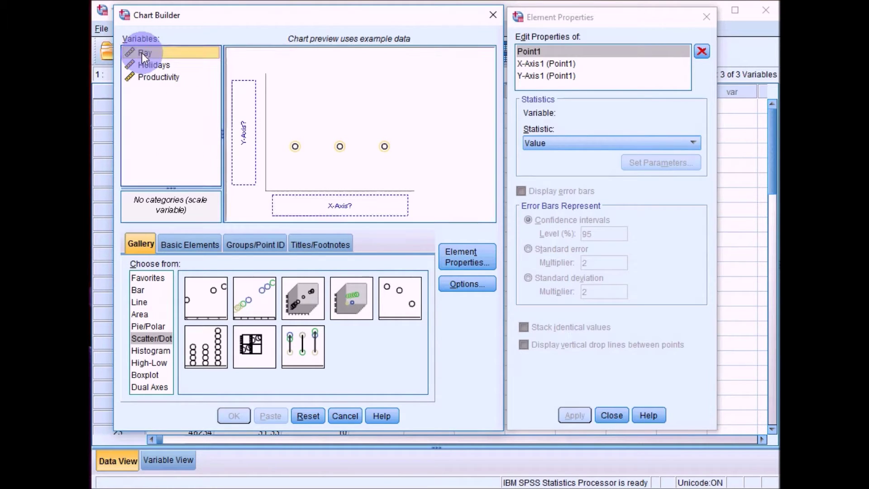
left_click_drag(142, 52, 338, 206)
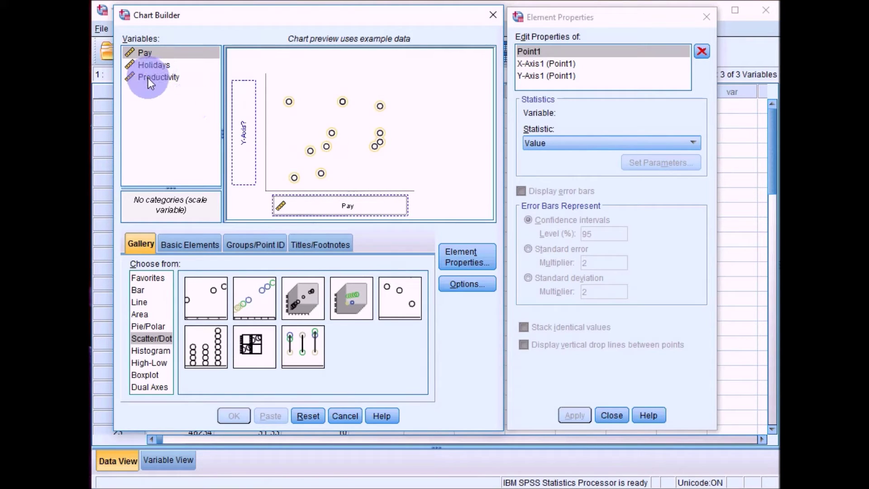
left_click_drag(148, 78, 245, 136)
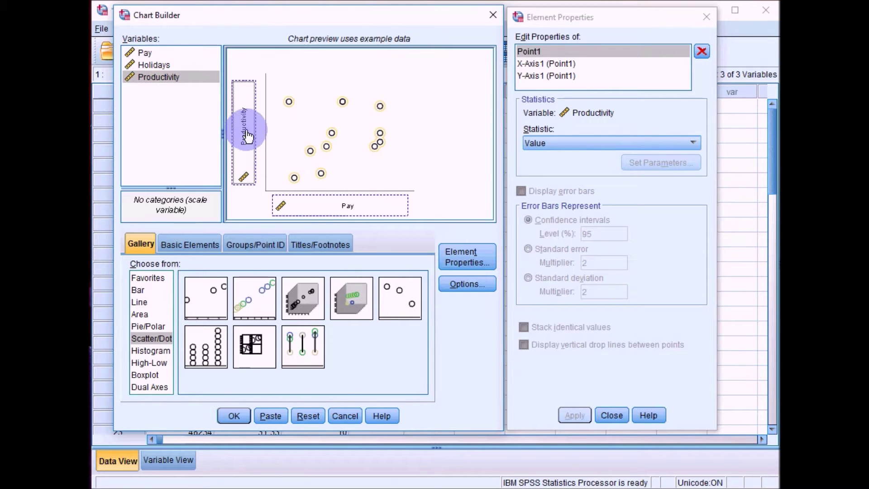
left_click(233, 415)
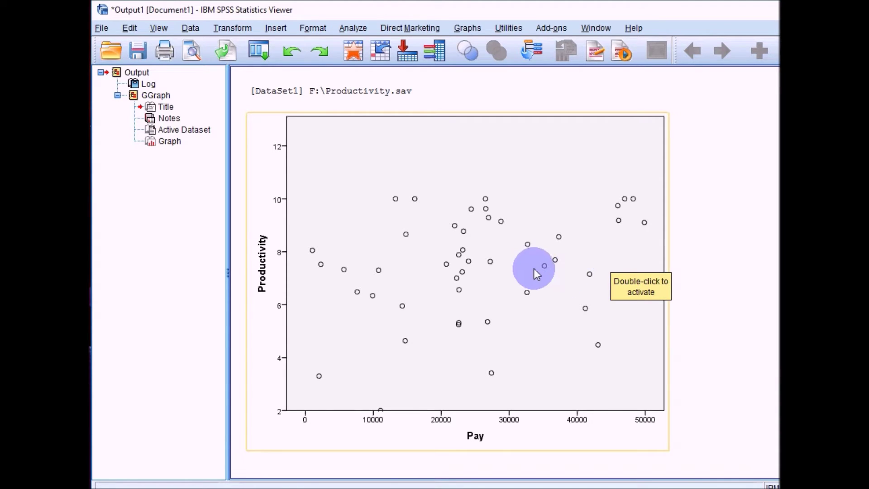
Add a Total linear fit line to the Pay vs Productivity chart without its equation label.
left_click(480, 245)
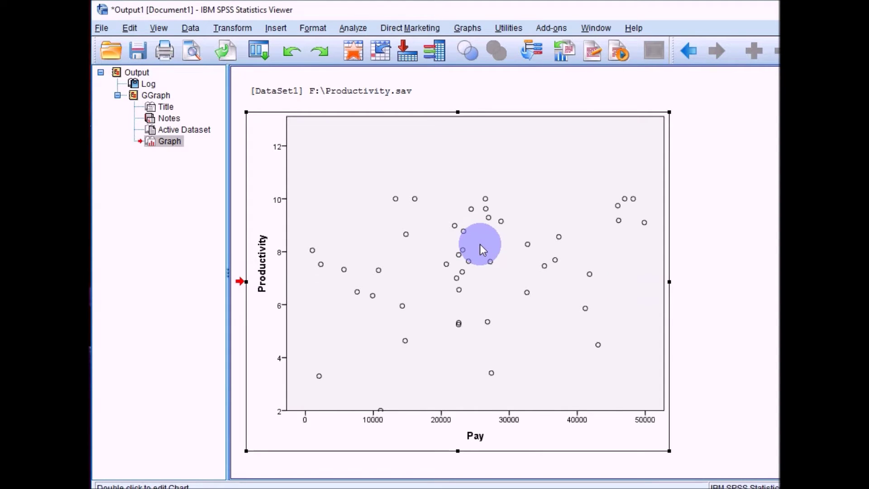
double_click(481, 247)
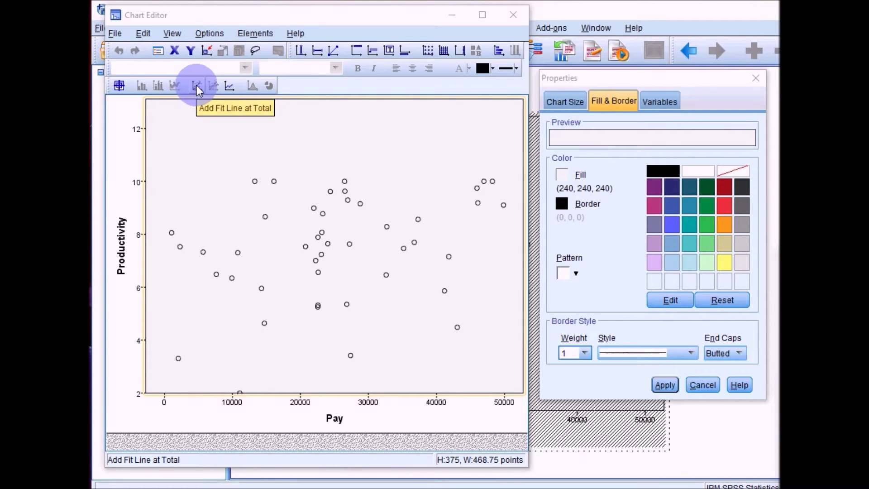
left_click(197, 87)
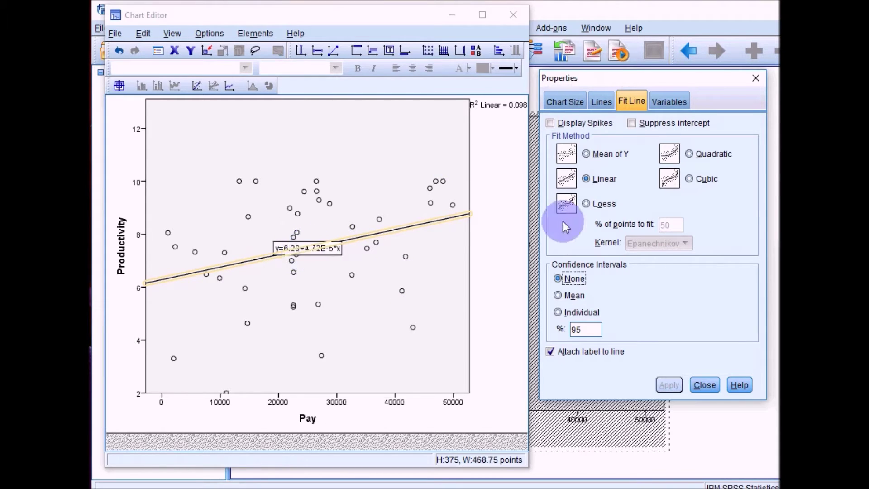
left_click(551, 351)
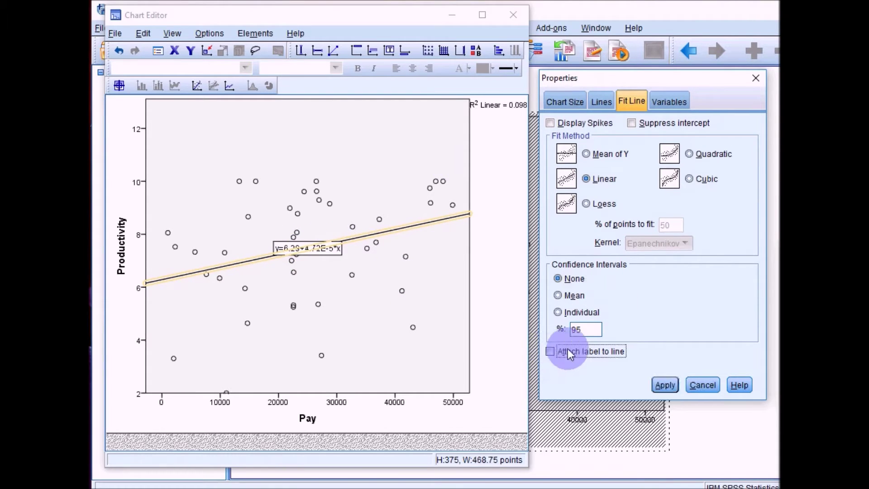
left_click(670, 384)
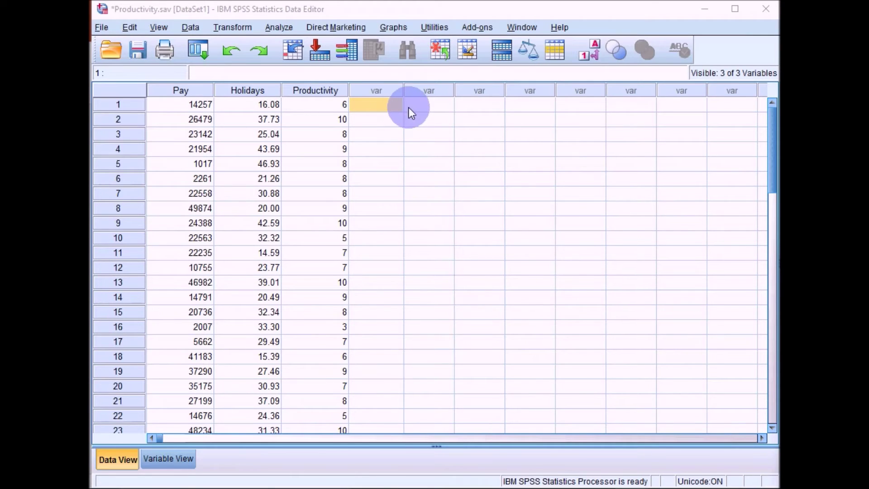
Back in the Data Editor, open the Graphs menu.
left_click(395, 29)
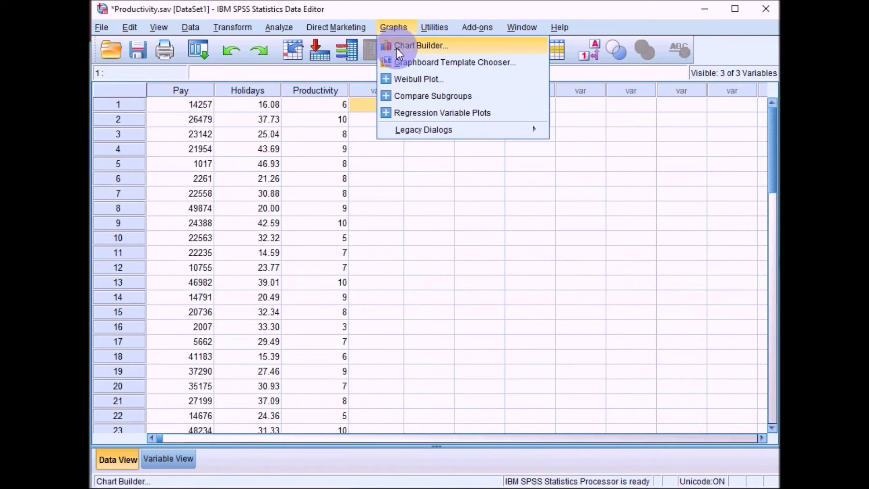
Build a Scatterplot Matrix of Pay, Holidays and Productivity in Chart Builder and run it.
left_click(409, 47)
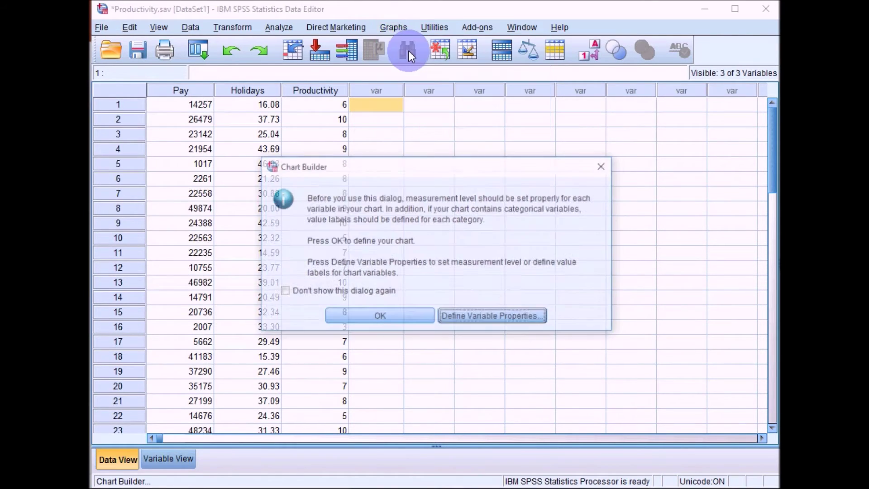
left_click(376, 314)
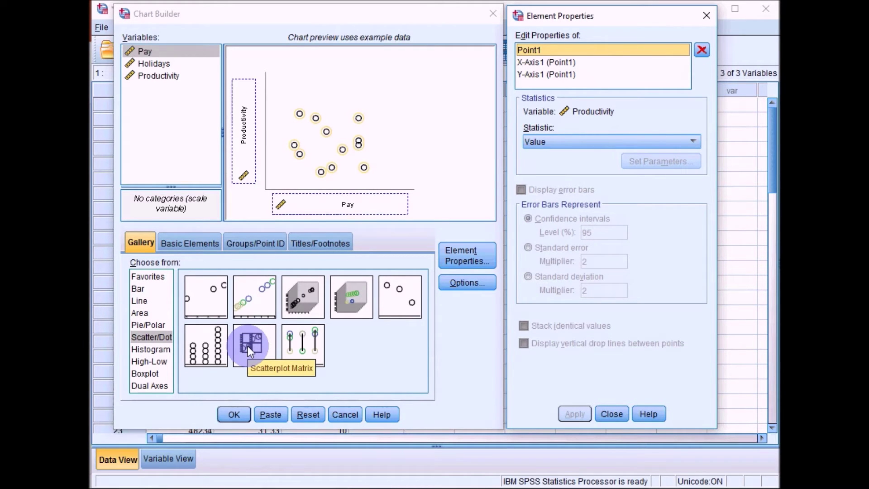
left_click_drag(248, 346, 347, 129)
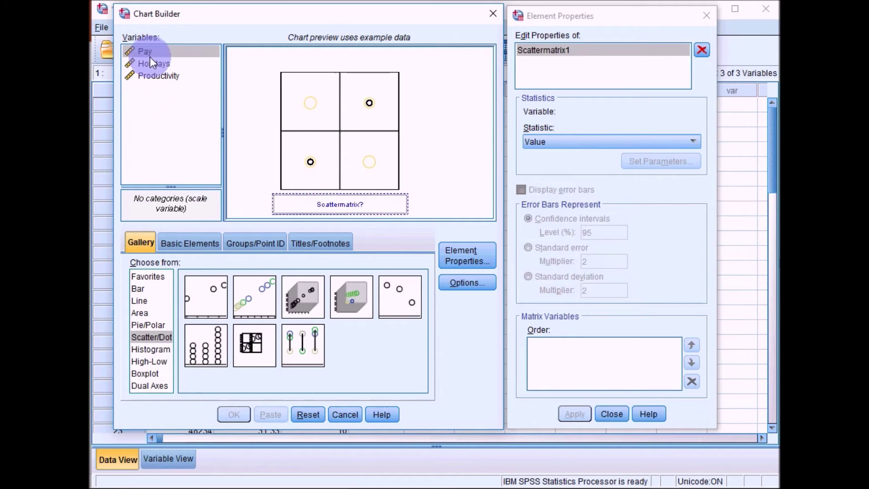
left_click_drag(147, 52, 333, 205)
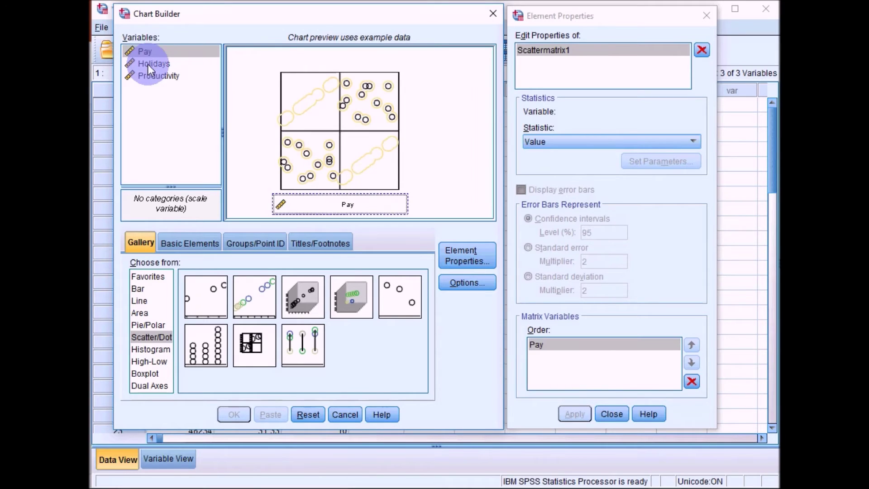
mouse_move(147, 65)
left_mouse_down()
mouse_move(326, 176)
mouse_move(337, 209)
left_mouse_up()
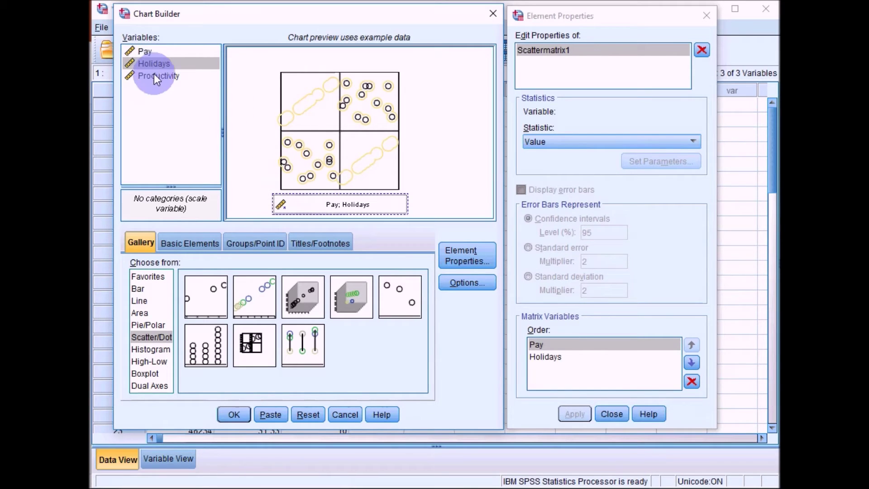
left_click_drag(154, 76, 326, 205)
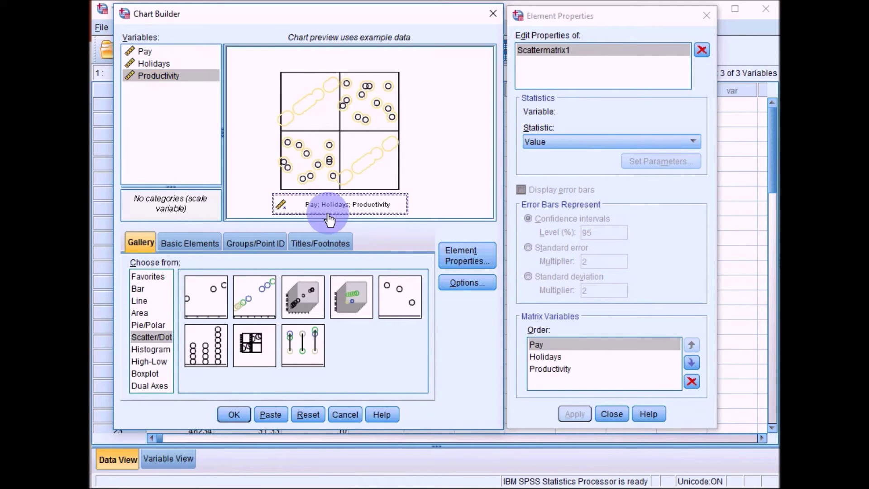
left_click(234, 413)
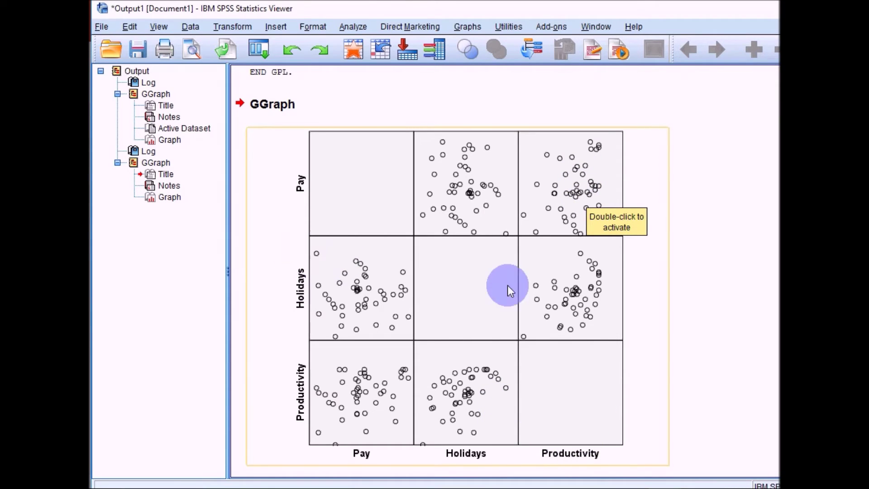
Select the 3×3 Pay, Holidays and Productivity scatterplot matrix in the Output Viewer.
left_click(581, 472)
left_click(330, 455)
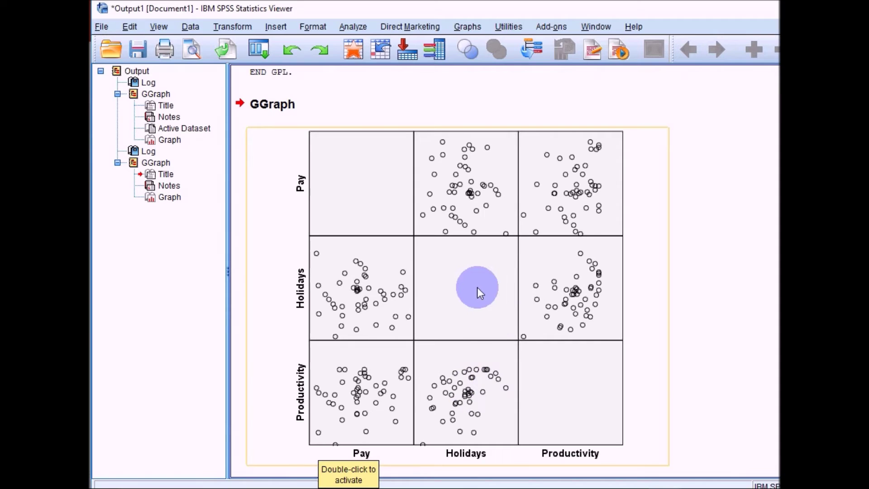
In the Chart Editor, add Total linear fit lines to every scatterplot of the matrix.
double_click(467, 272)
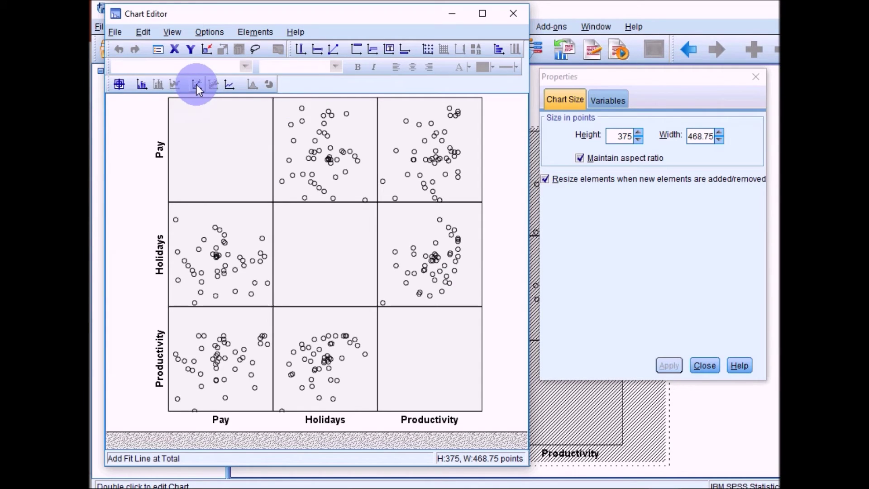
left_click(198, 86)
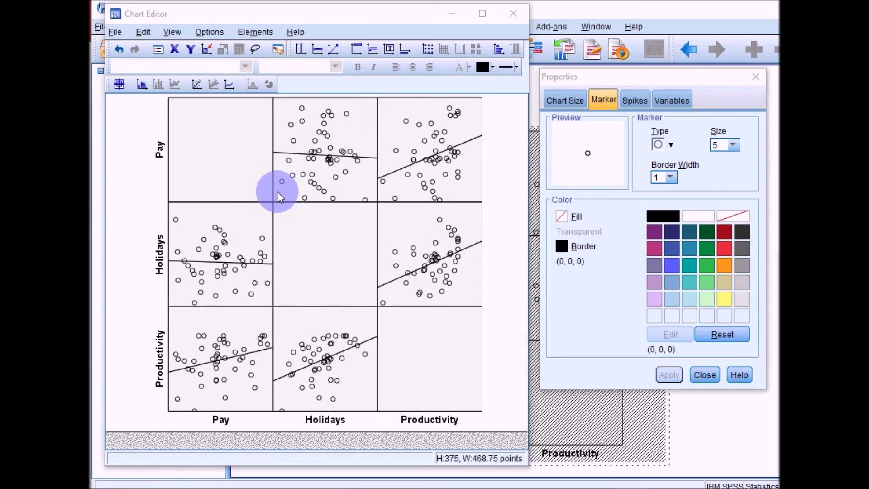
left_click(353, 178)
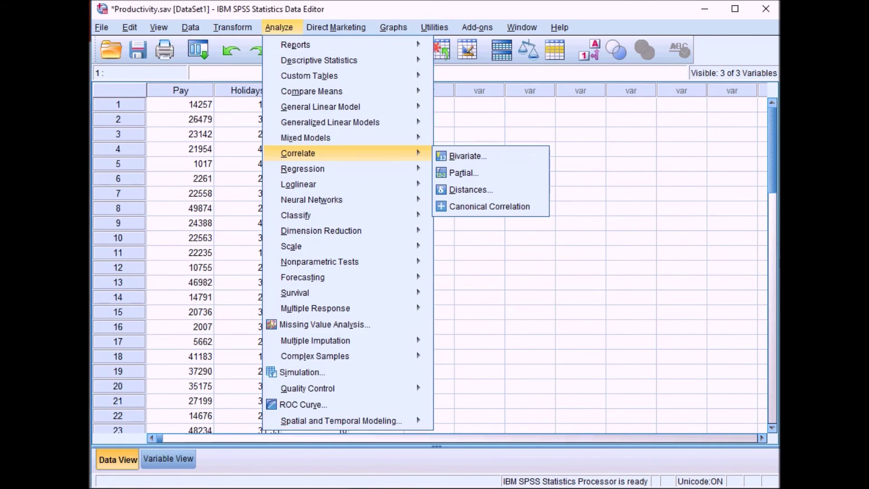
Dismiss the open menus to return to the Productivity.sav data sheet.
left_click(505, 288)
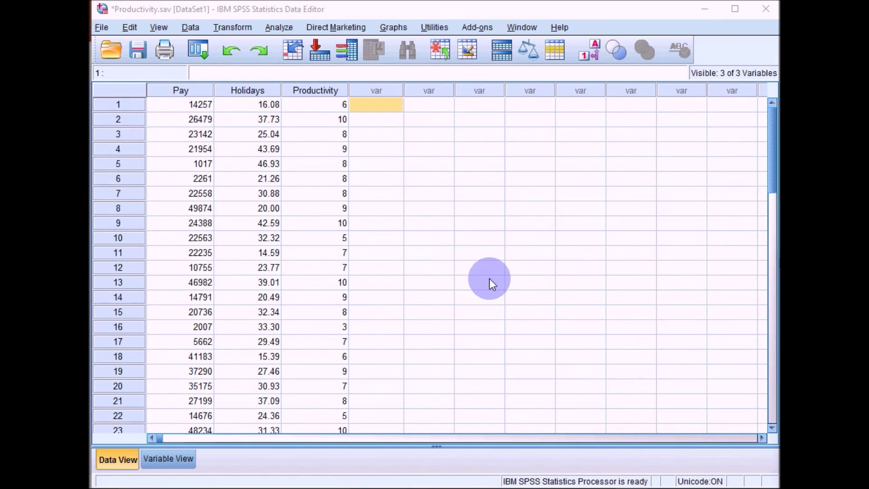
Open the Bivariate Correlations dialog via Analyze > Correlate > Bivariate.
left_click(281, 28)
left_click(323, 155)
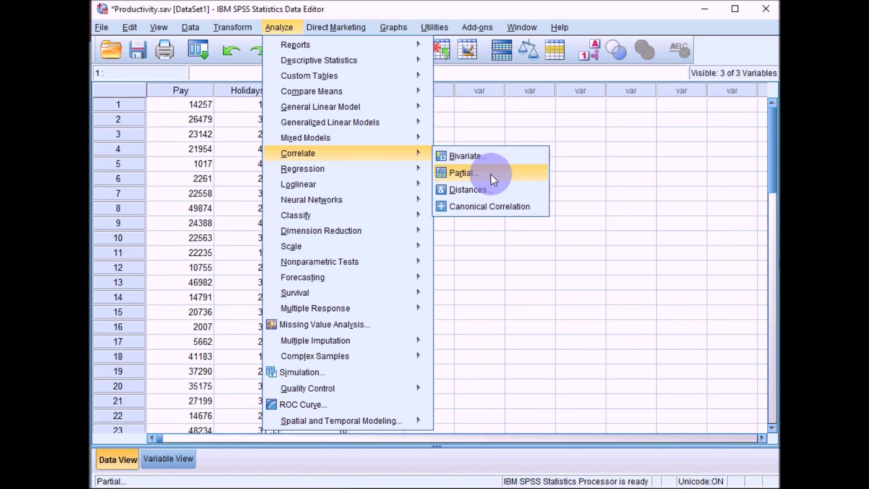
left_click(472, 156)
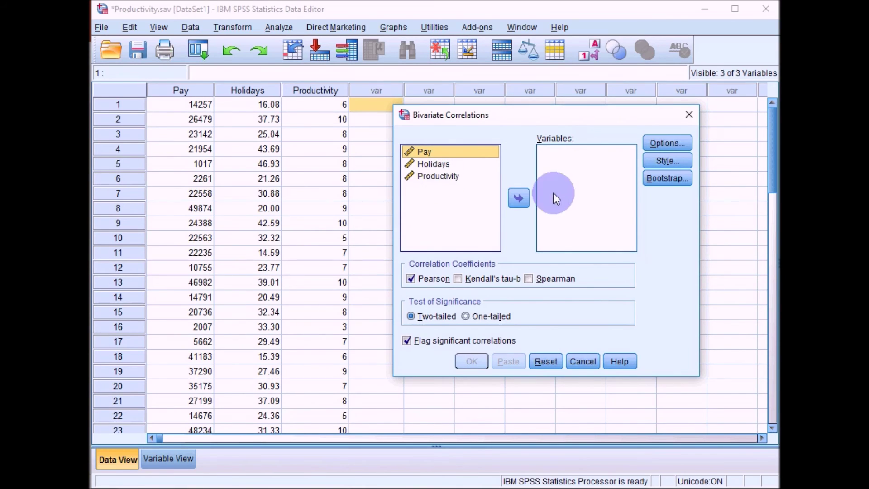
Move Pay, Holidays and Productivity into Variables, keeping Pearson selected.
left_click(519, 197)
left_click(431, 152)
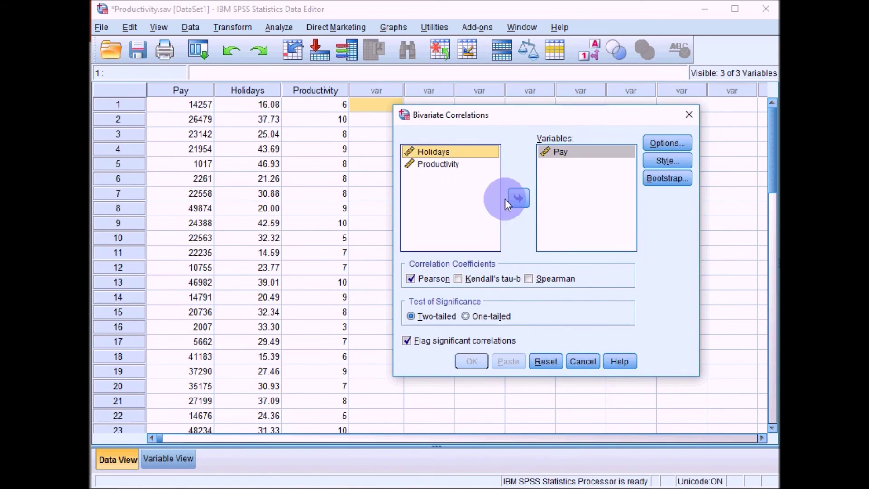
left_click(518, 199)
left_click(432, 157)
left_click(517, 199)
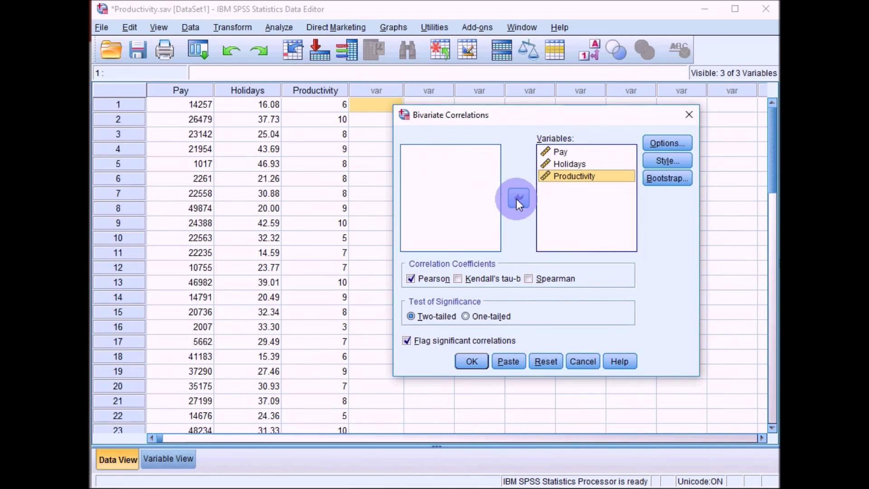